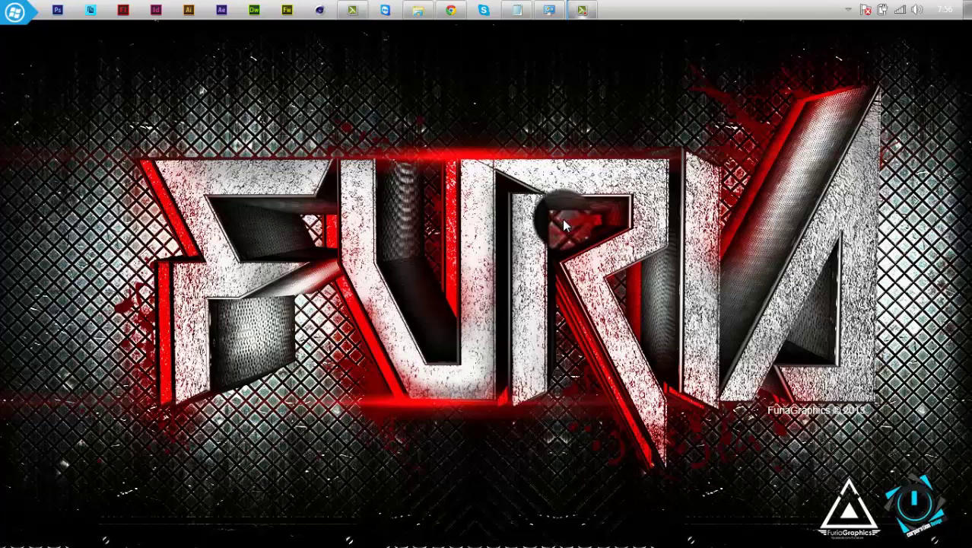
# Step: Bring up the Explorer window listing the Coleccion-Topaz installers from the taskbar
pyautogui.click(418, 12)
pyautogui.doubleClick(387, 211)
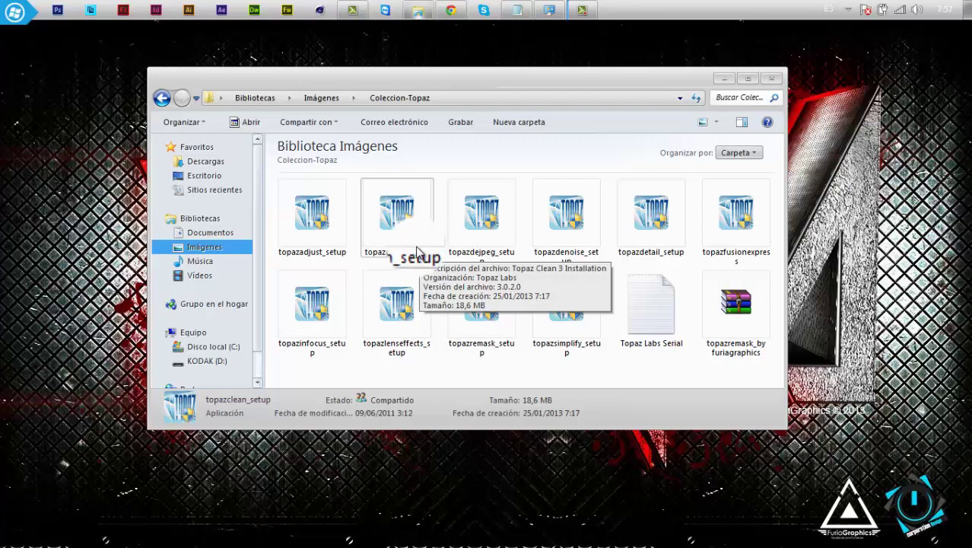
pyautogui.click(451, 10)
pyautogui.scroll(2, 577, 219)
pyautogui.scroll(2, 578, 219)
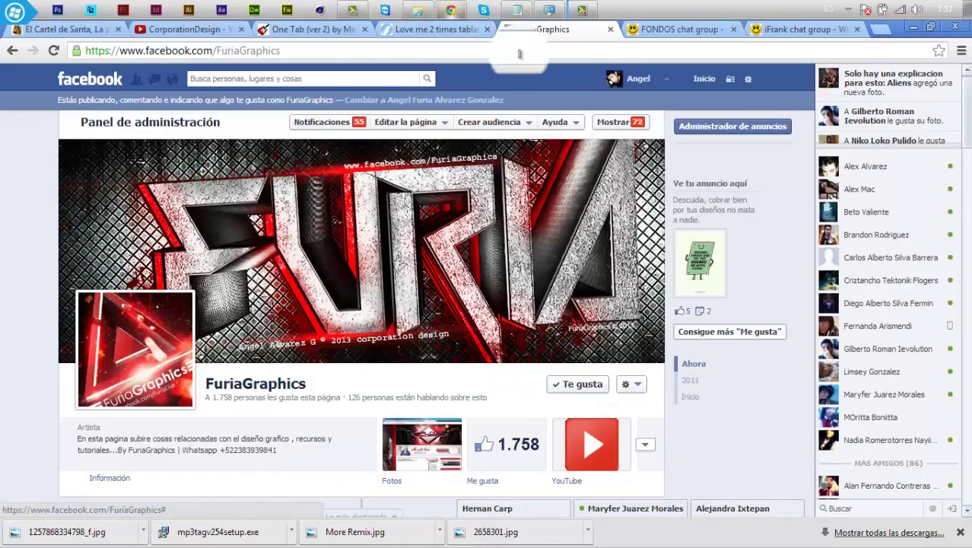
pyautogui.click(455, 10)
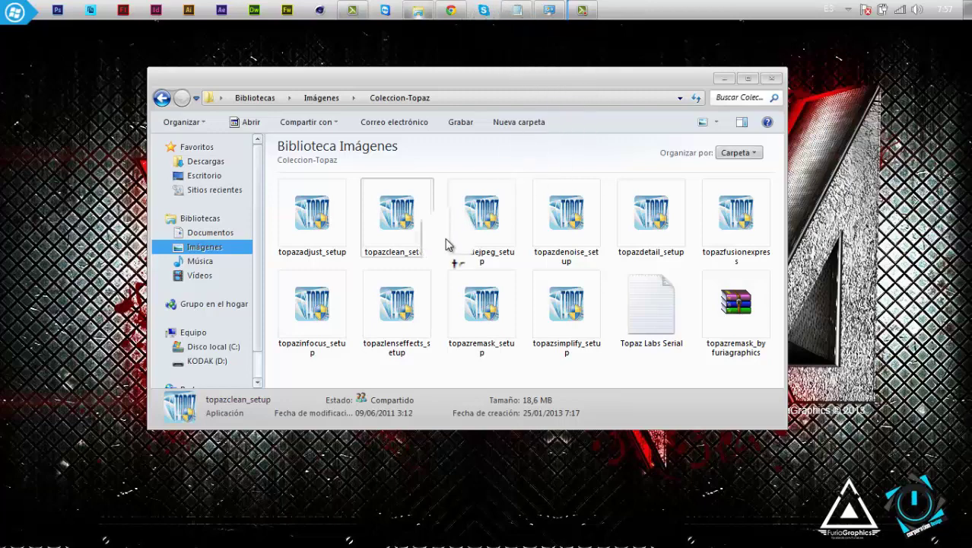
pyautogui.moveTo(422, 241)
pyautogui.mouseDown()
pyautogui.moveTo(414, 236)
pyautogui.moveTo(432, 220)
pyautogui.mouseUp()
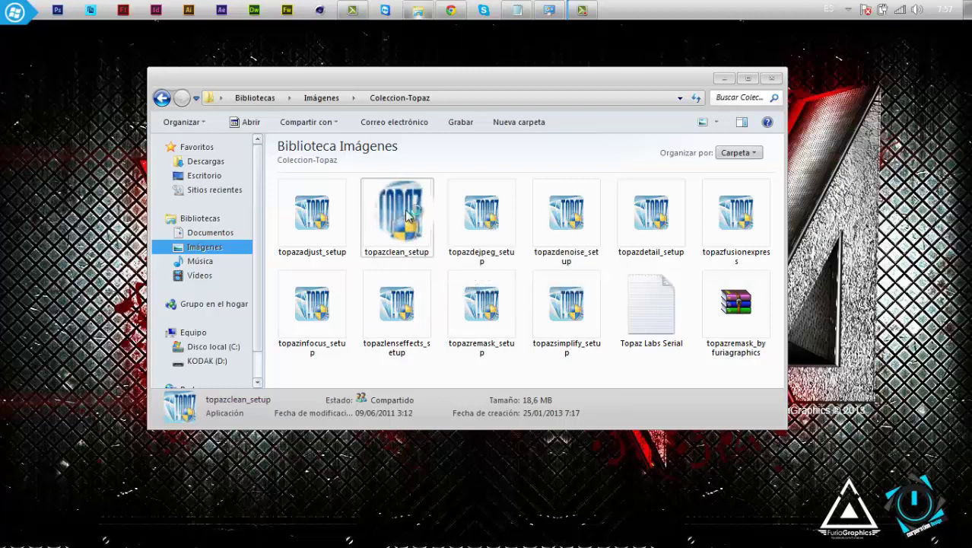
# Step: Run topazclean_setup and install Topaz Clean 3 to the default Topaz Labs folder, accepting the license
pyautogui.doubleClick(407, 216)
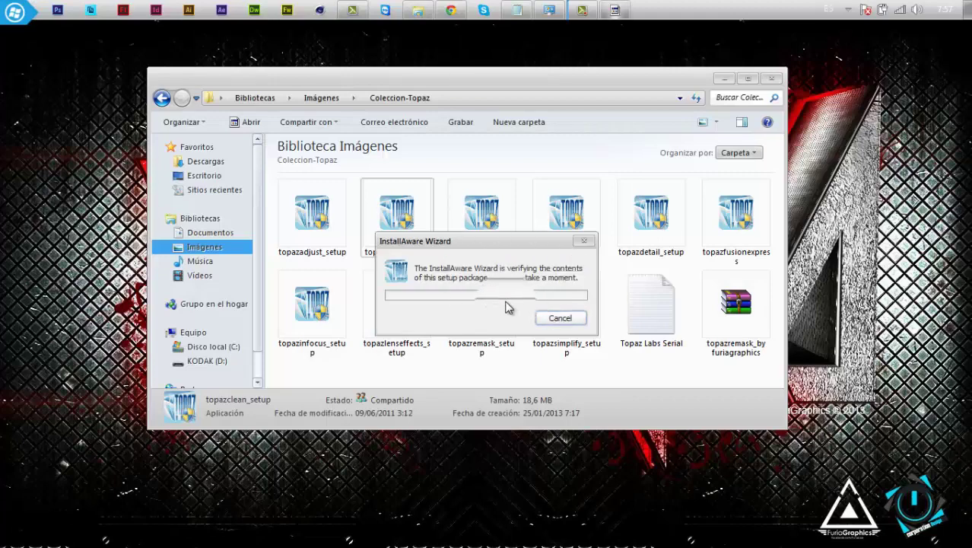
pyautogui.click(725, 79)
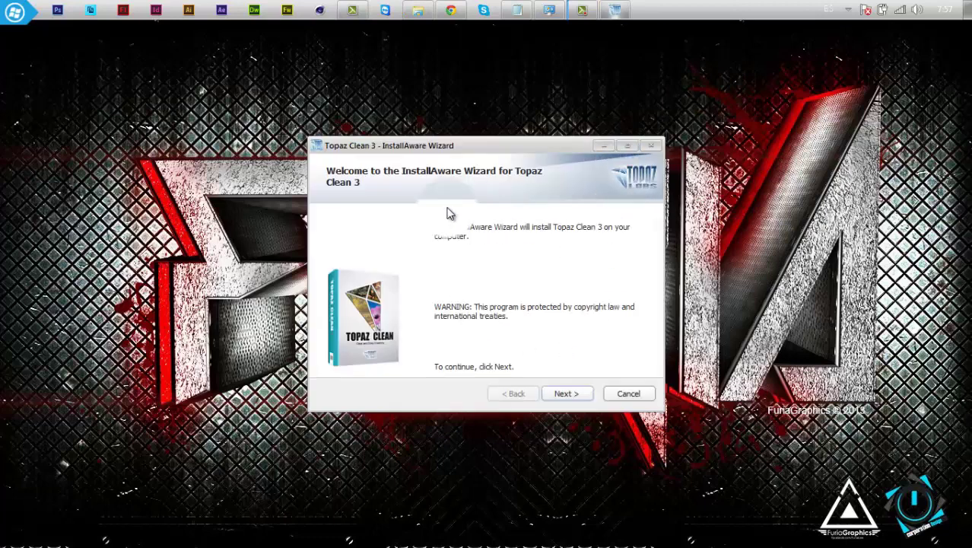
pyautogui.click(566, 393)
pyautogui.click(320, 358)
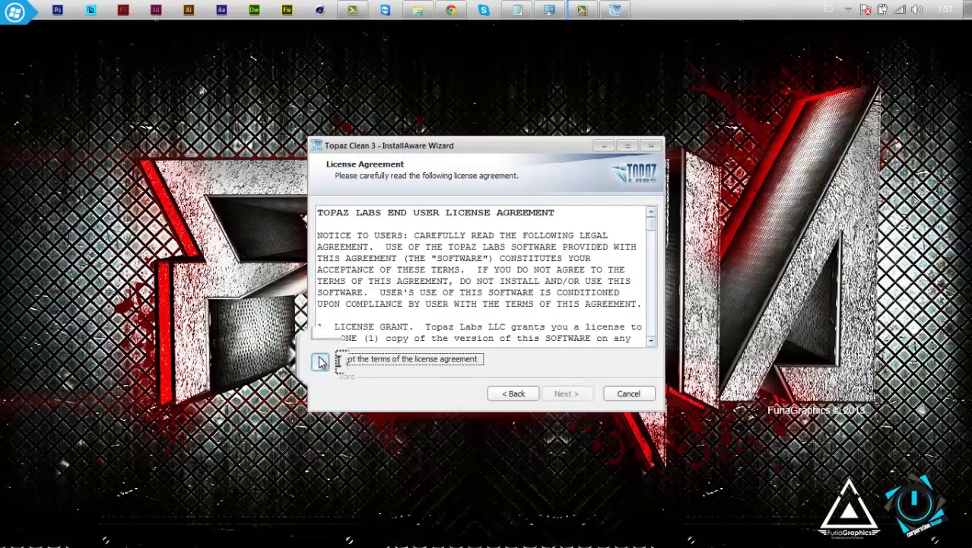
pyautogui.click(566, 396)
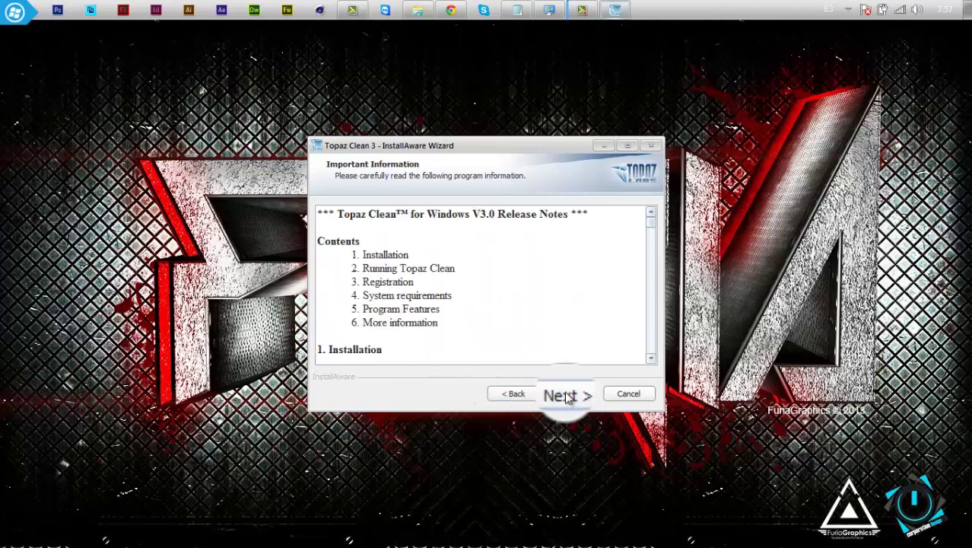
pyautogui.click(566, 396)
pyautogui.click(565, 394)
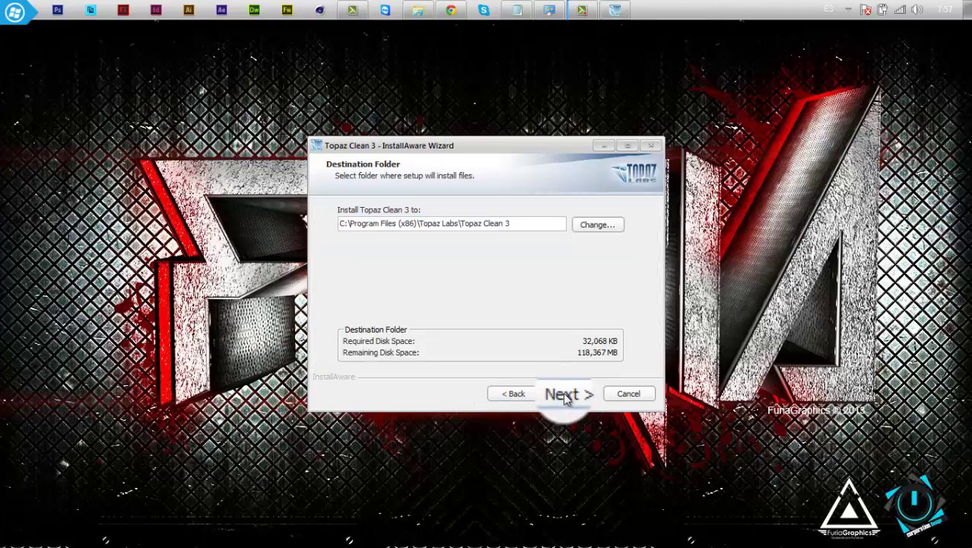
pyautogui.click(565, 395)
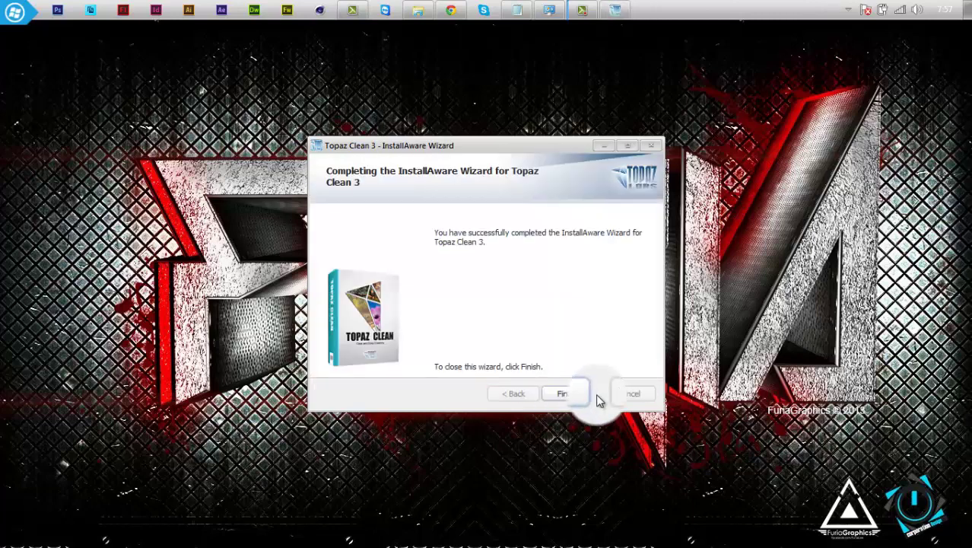
pyautogui.click(563, 393)
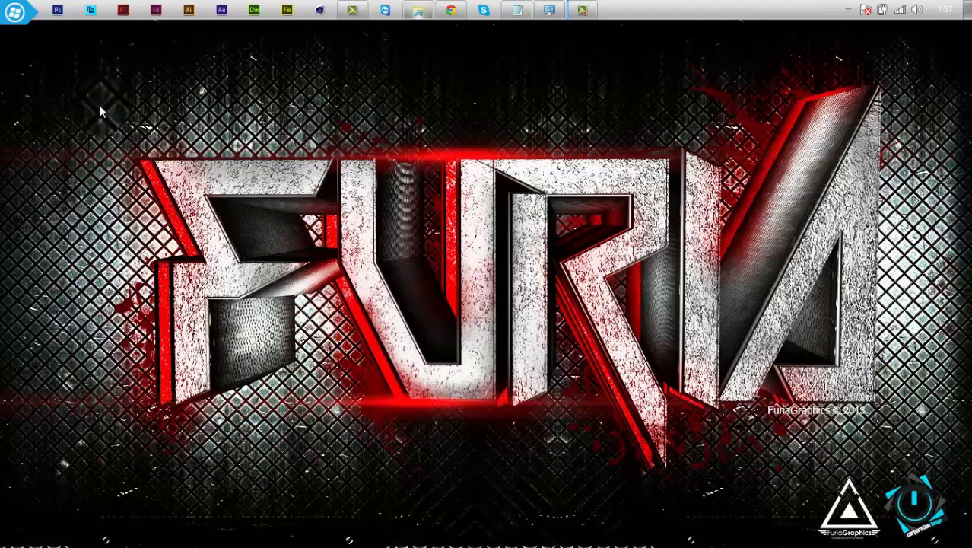
# Step: Open the Disco local (C:) drive through Start > Equipo
pyautogui.click(11, 12)
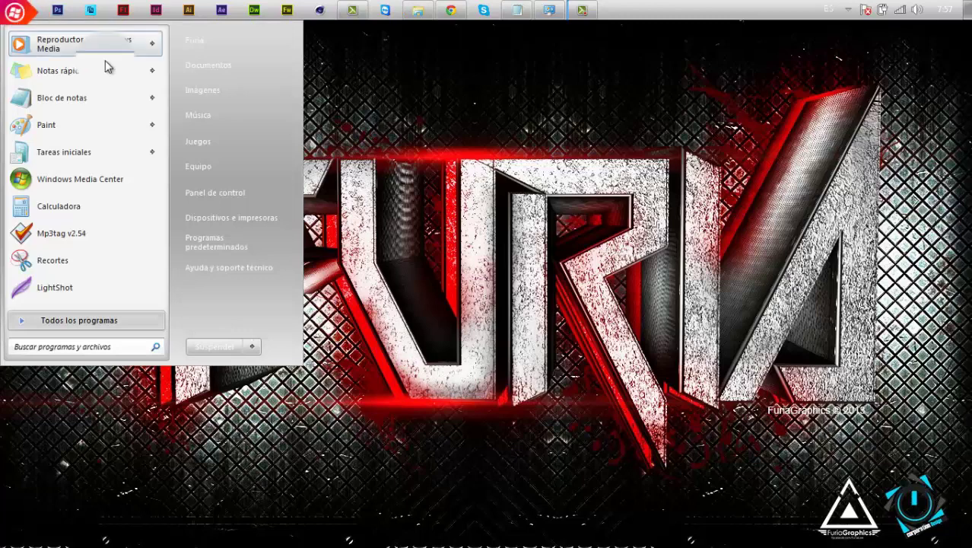
pyautogui.click(212, 165)
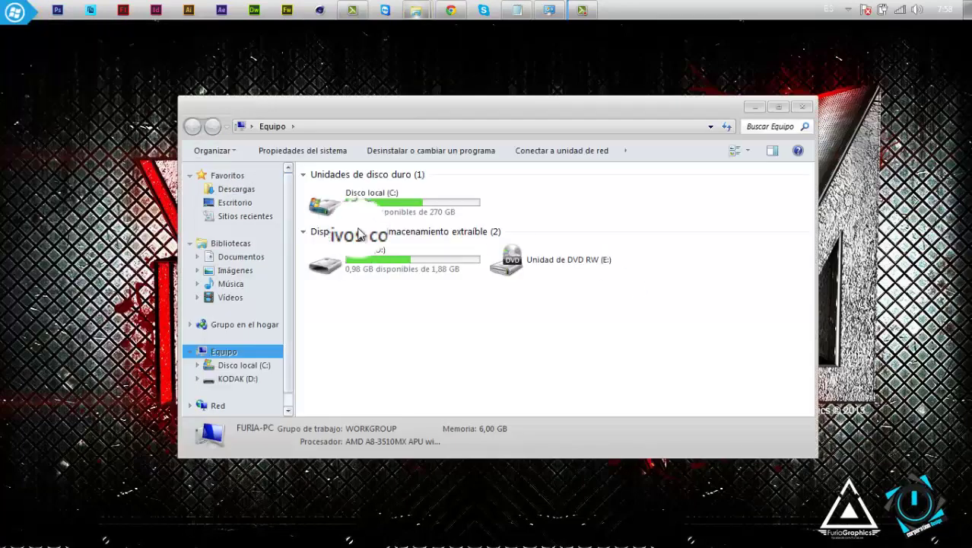
pyautogui.click(370, 206)
pyautogui.doubleClick(368, 205)
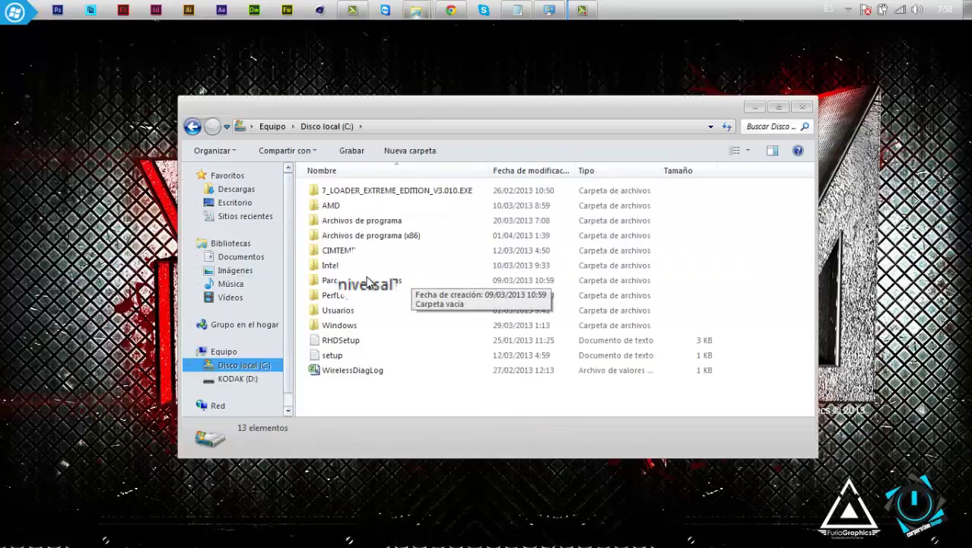
# Step: Check Archivos de programa, go back, and select Archivos de programa (x86)
pyautogui.click(382, 222)
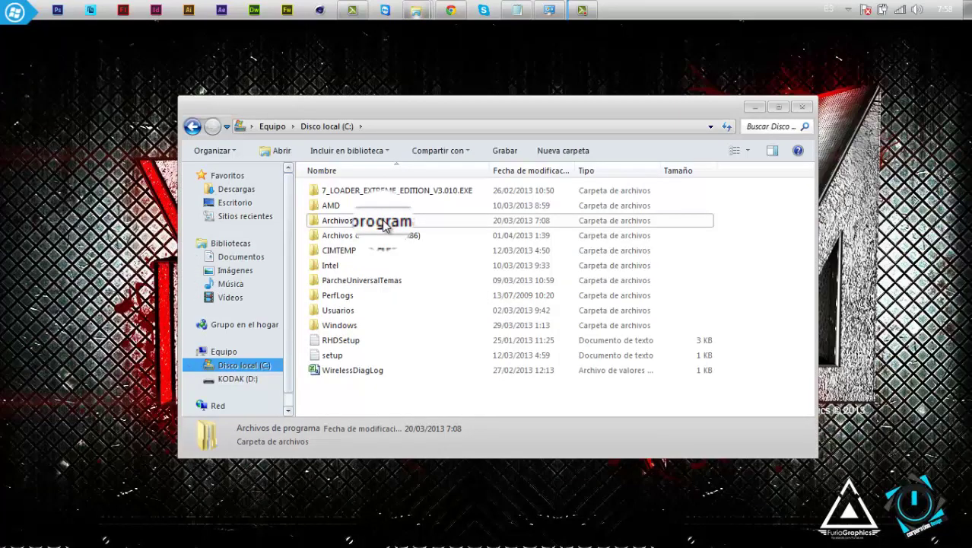
pyautogui.doubleClick(382, 222)
pyautogui.scroll(-3, 481, 275)
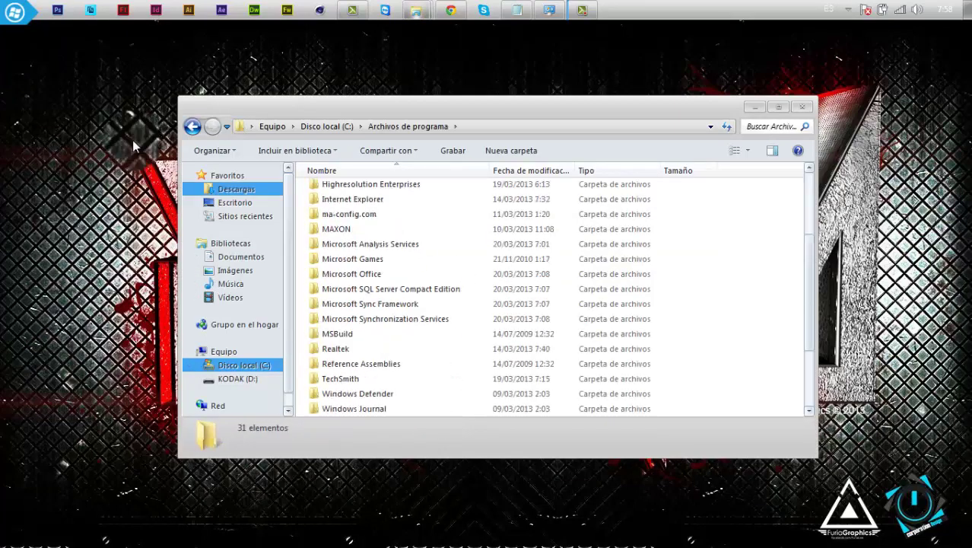
pyautogui.click(194, 127)
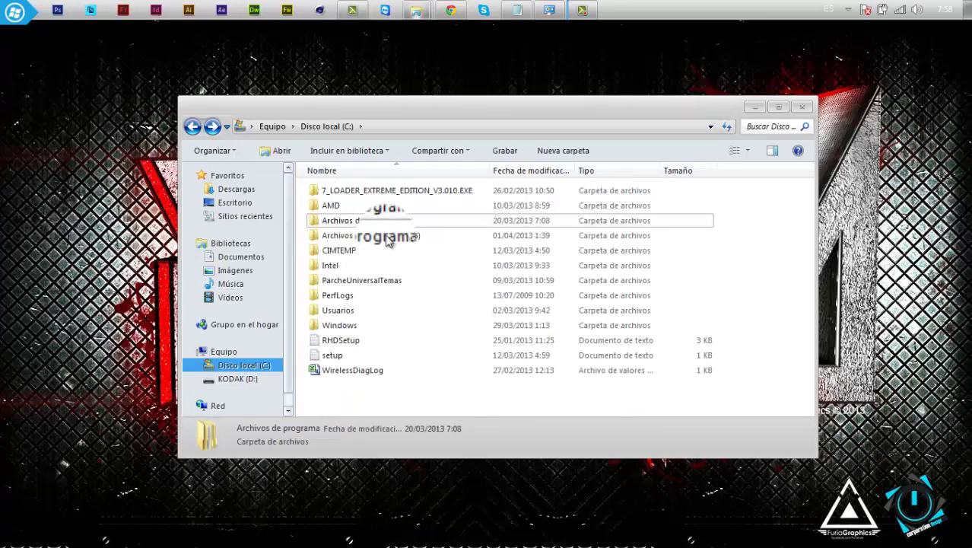
pyautogui.click(388, 238)
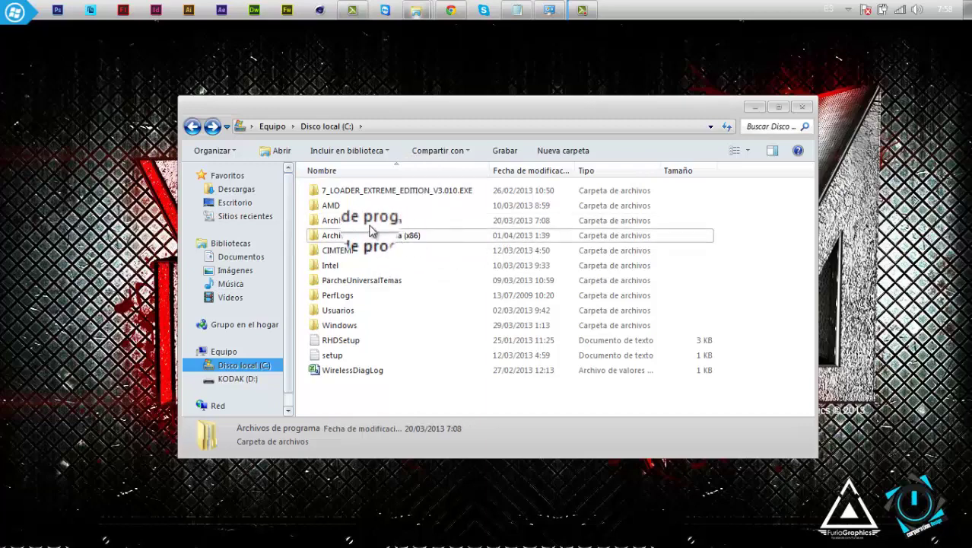
pyautogui.click(396, 221)
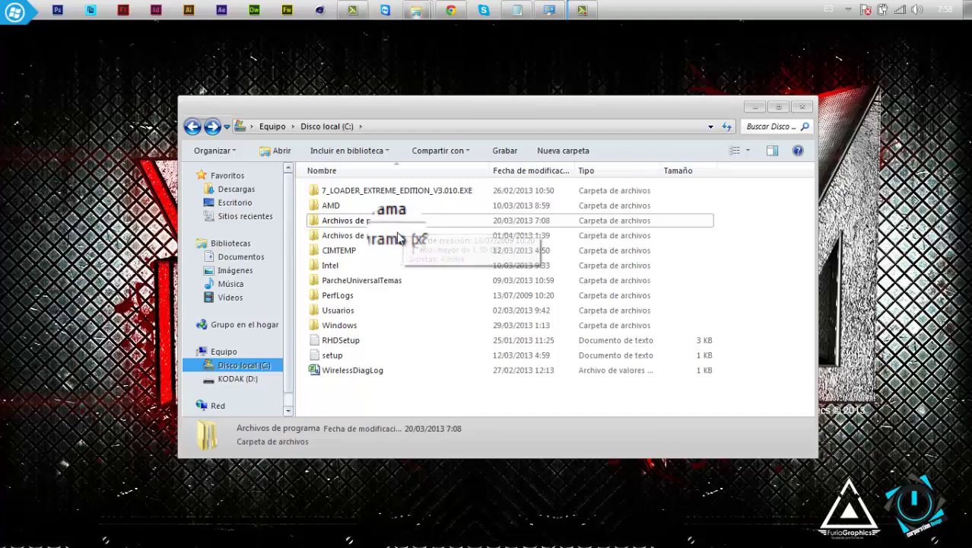
pyautogui.click(397, 236)
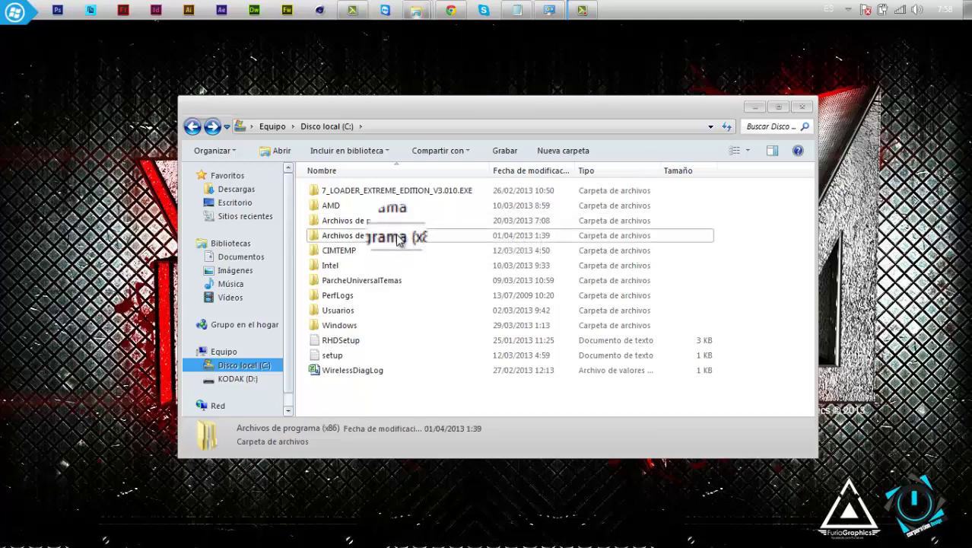
# Step: Open the Topaz Labs folder inside Archivos de programa (x86)
pyautogui.doubleClick(399, 241)
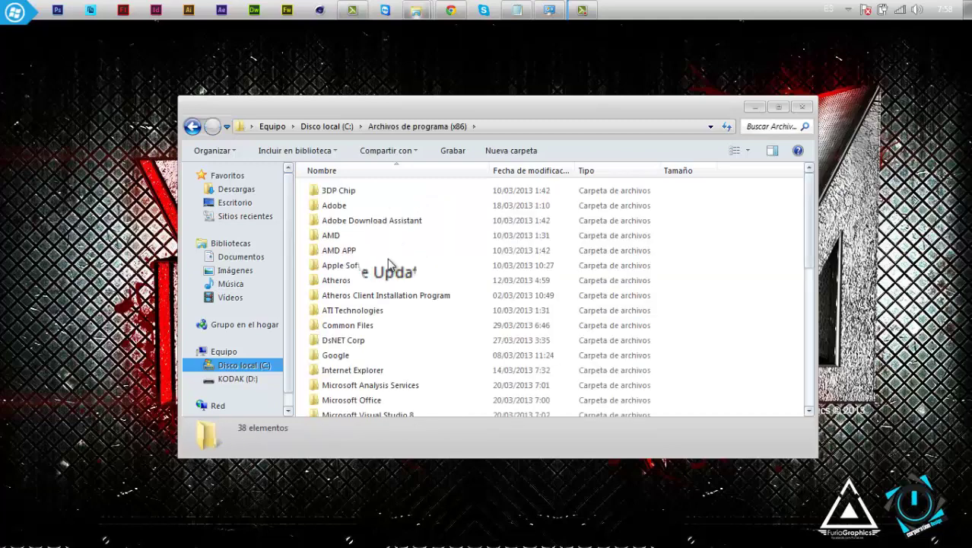
pyautogui.scroll(-5, 518, 259)
pyautogui.scroll(-3, 518, 259)
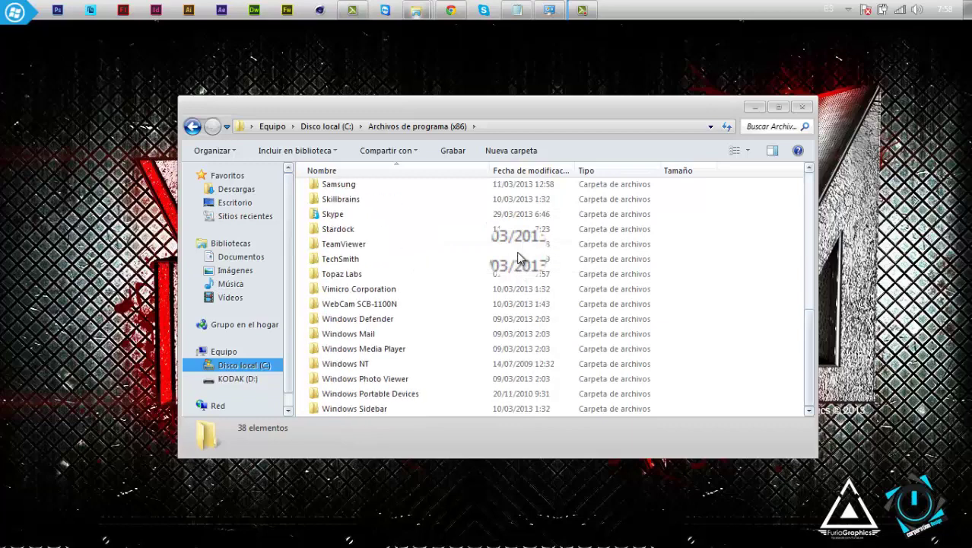
pyautogui.click(354, 275)
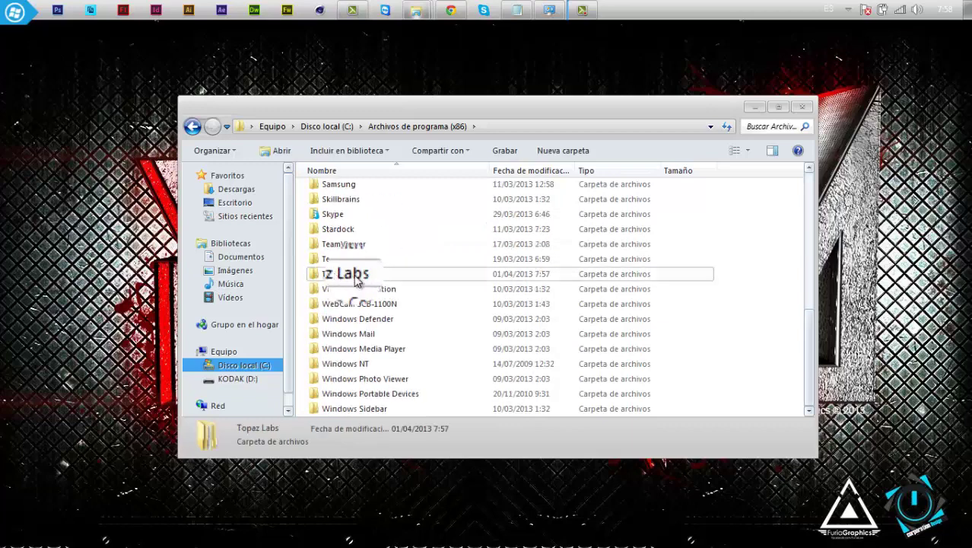
pyautogui.scroll(3, 409, 276)
pyautogui.scroll(-3, 416, 285)
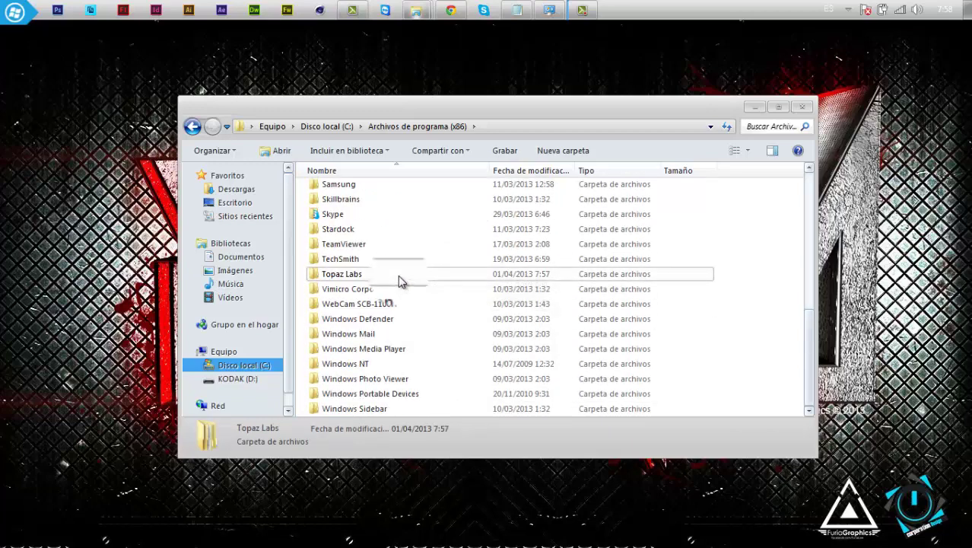
pyautogui.doubleClick(398, 275)
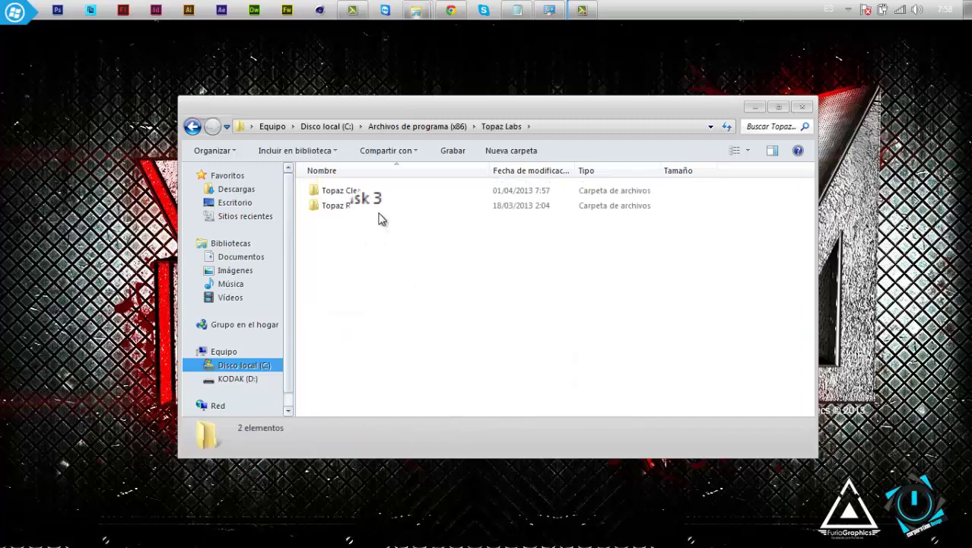
# Step: Copy the Topaz Clean 3 folder and return to Disco local (C:)
pyautogui.click(362, 194)
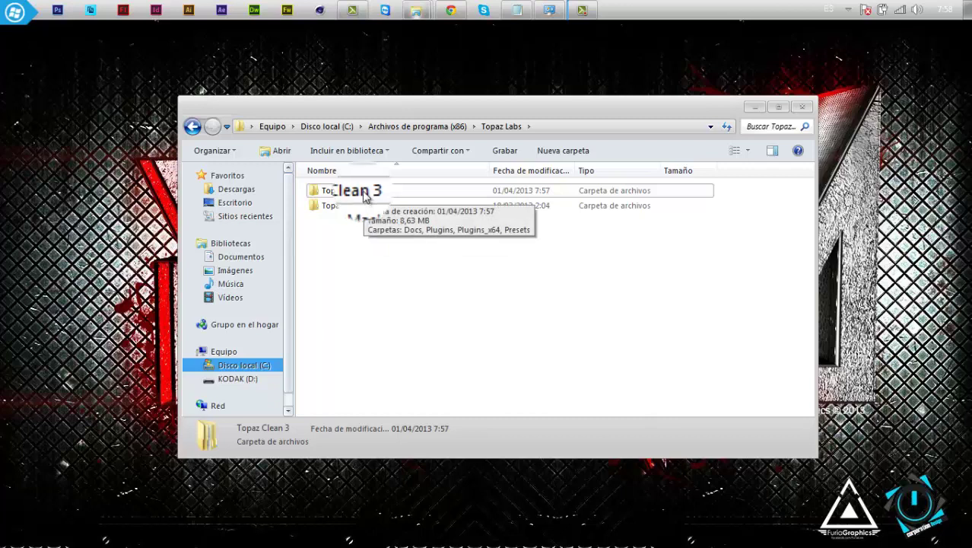
pyautogui.rightClick(361, 194)
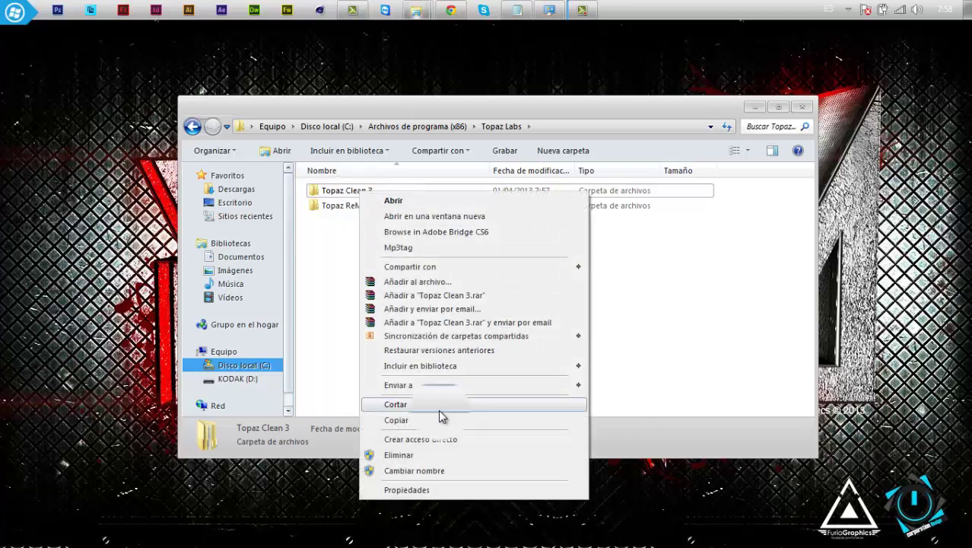
pyautogui.click(414, 419)
pyautogui.moveTo(244, 365)
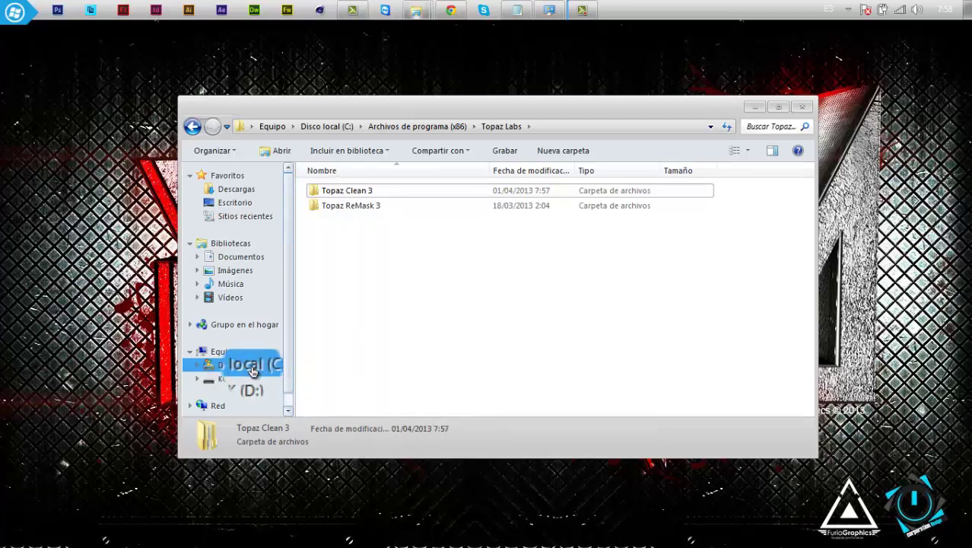
pyautogui.click(252, 369)
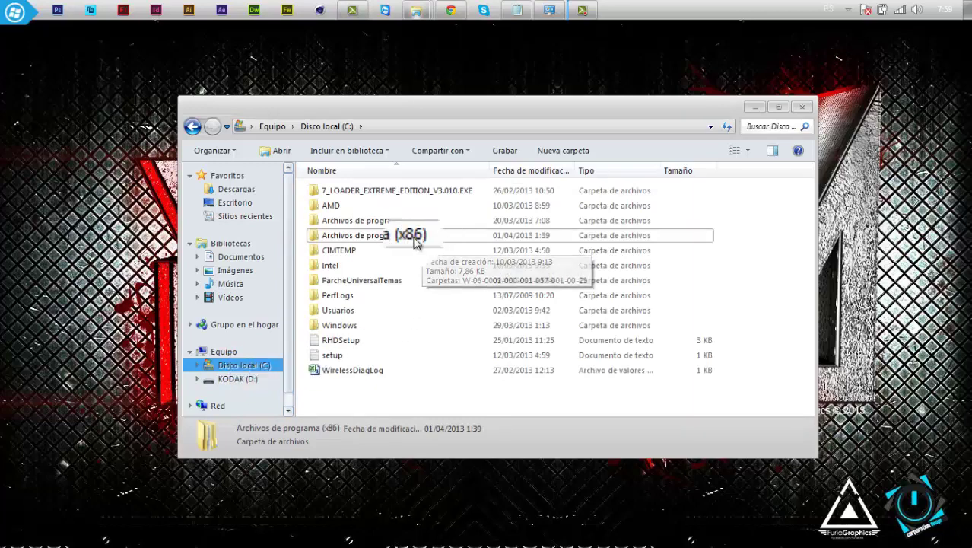
# Step: Open Archivos de programa > Adobe > Adobe Photoshop CS6 (64 Bit) > Plug-ins
pyautogui.doubleClick(397, 220)
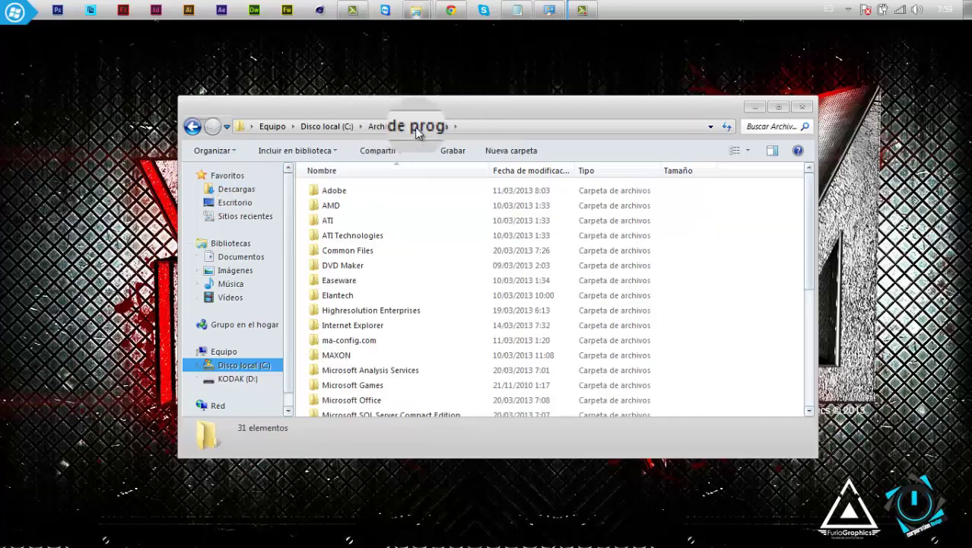
pyautogui.doubleClick(342, 194)
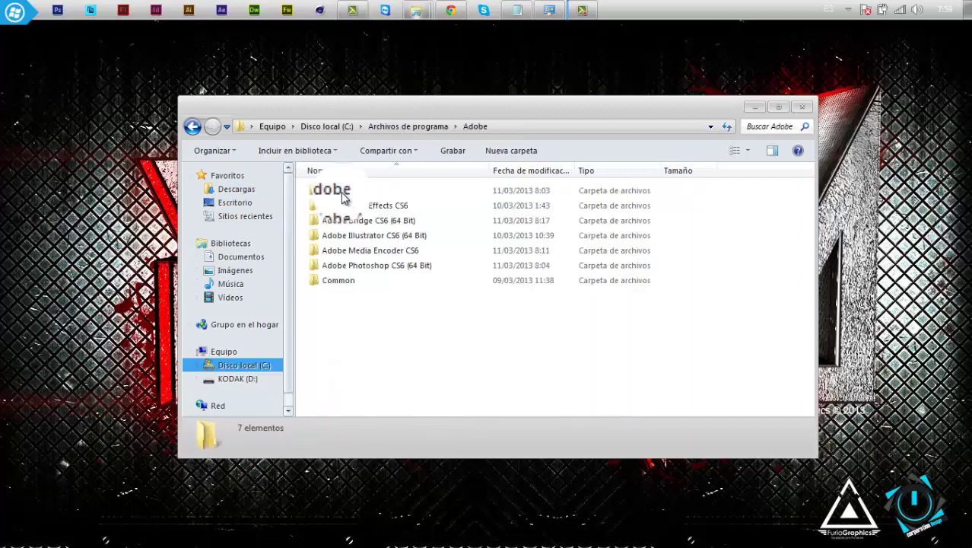
pyautogui.doubleClick(371, 266)
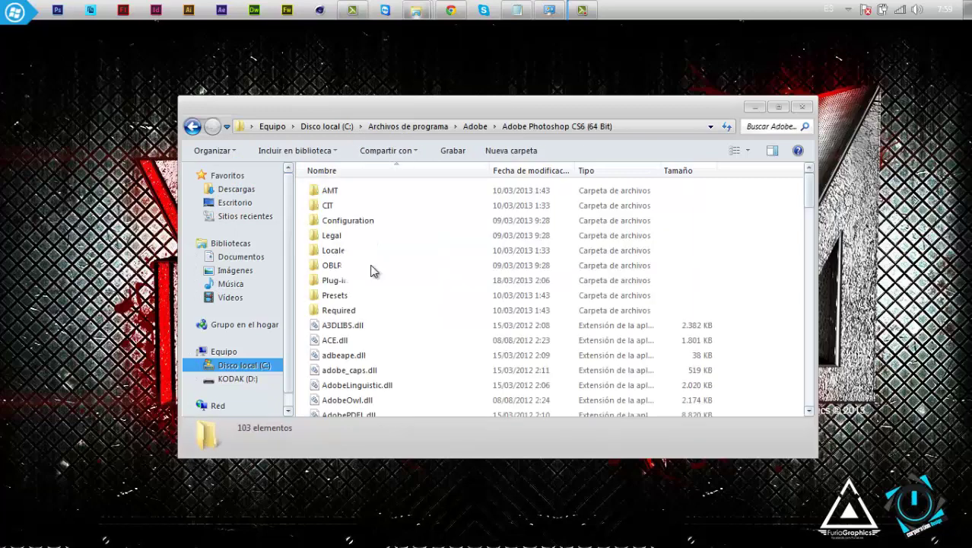
pyautogui.doubleClick(356, 282)
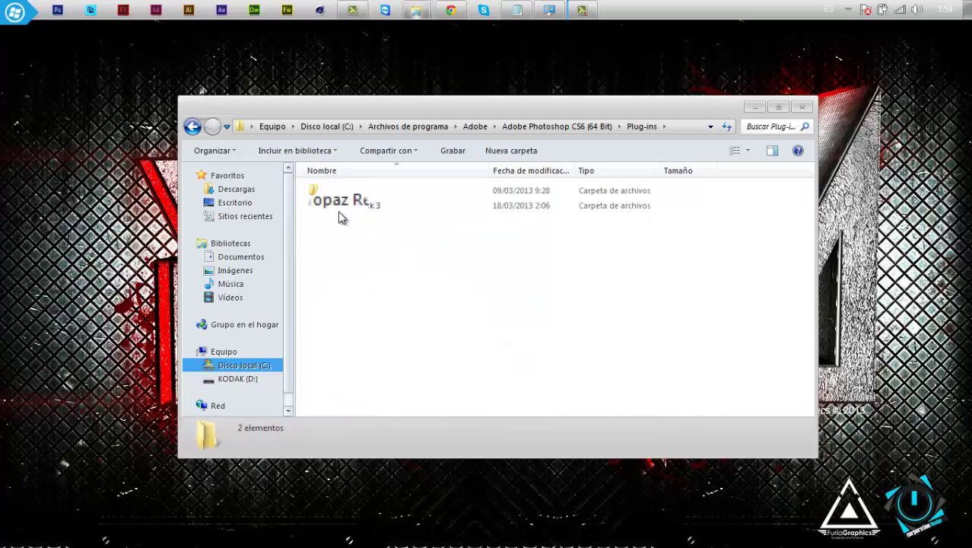
# Step: Paste Topaz Clean 3 into Plug-ins with administrator permission, then close Explorer
pyautogui.rightClick(393, 254)
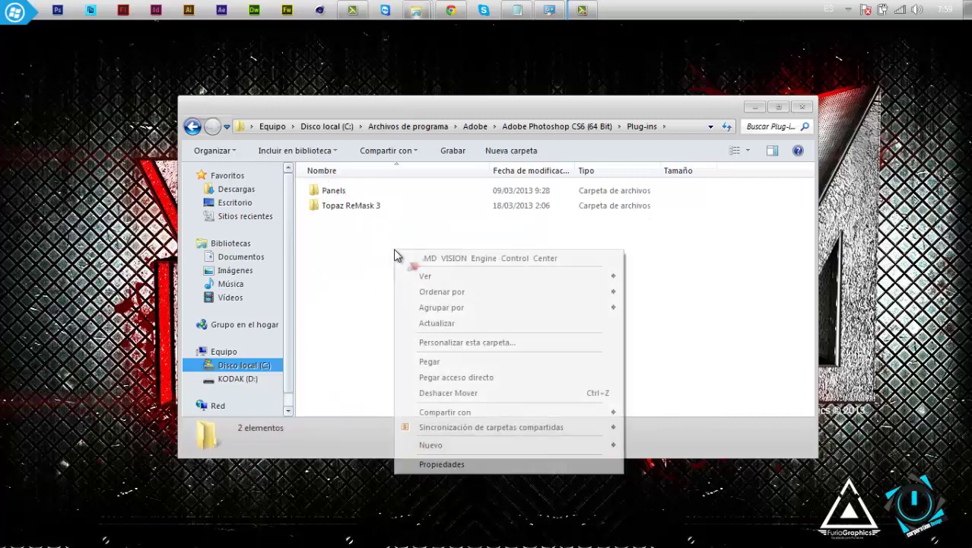
pyautogui.click(455, 364)
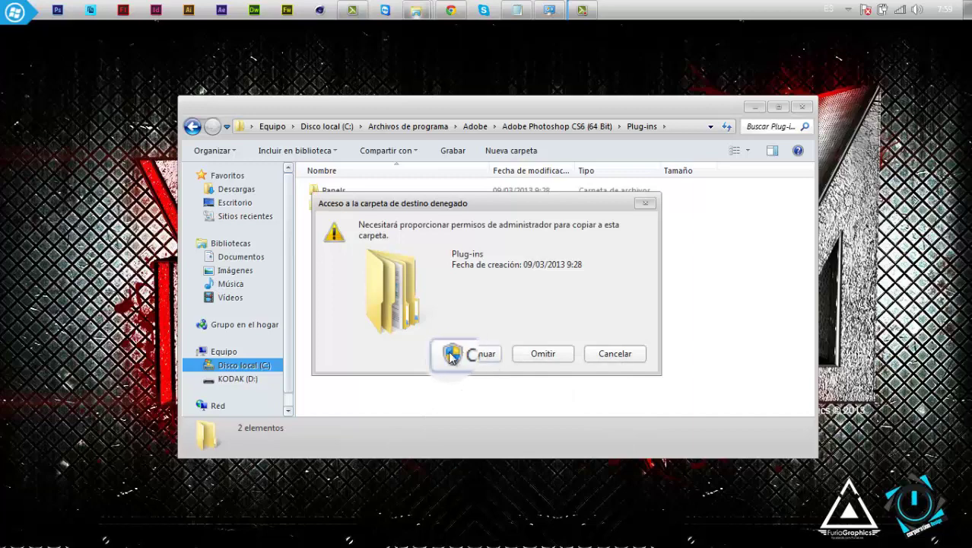
pyautogui.click(464, 354)
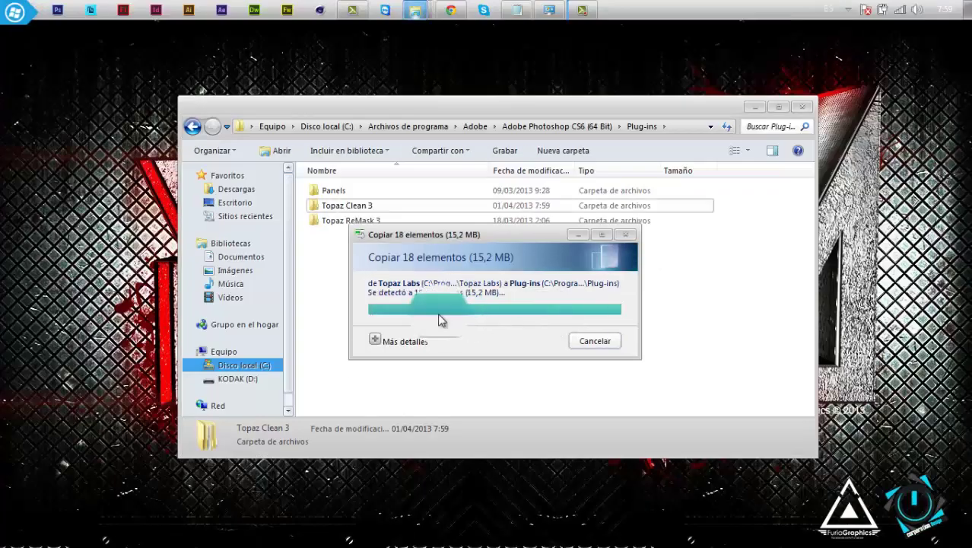
pyautogui.click(801, 108)
# Step: Launch Photoshop CS6 and maximize its window
pyautogui.click(106, 10)
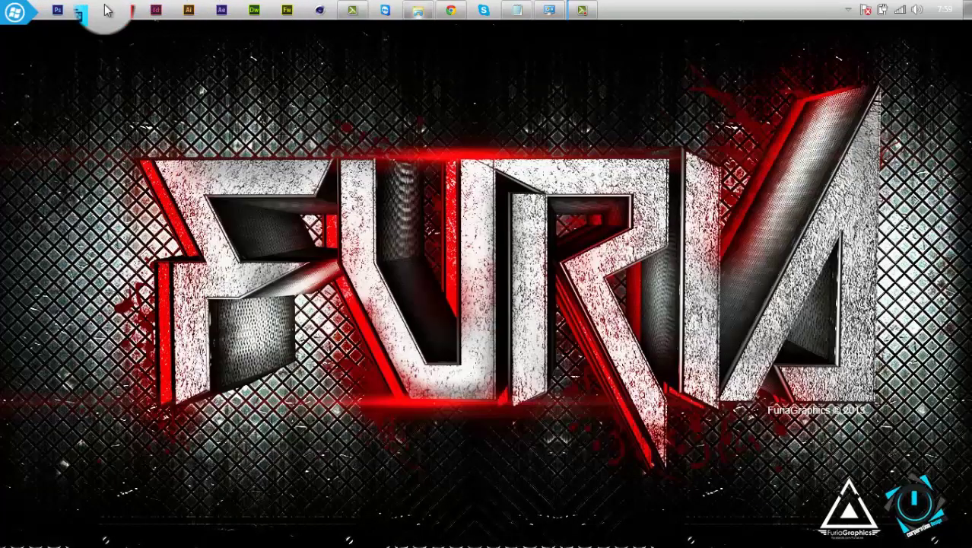
pyautogui.click(60, 17)
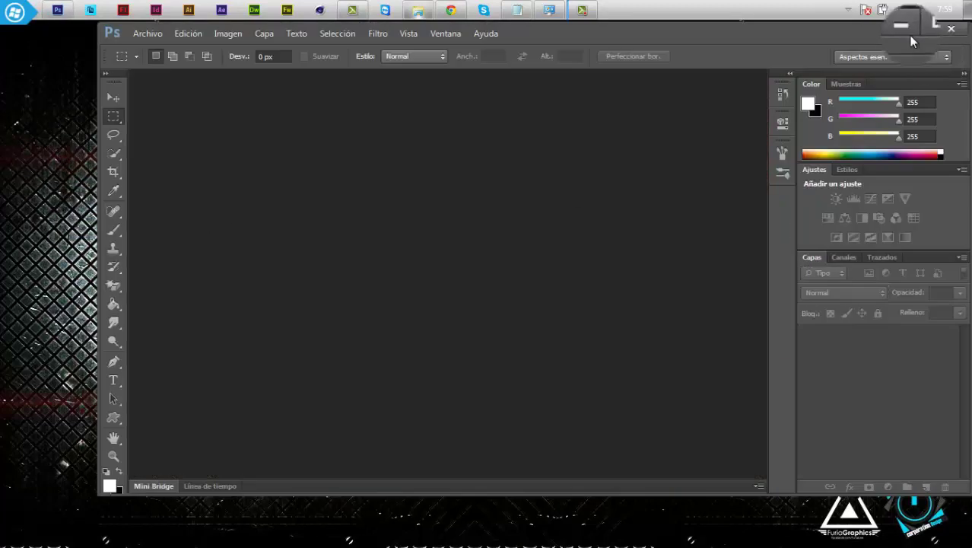
pyautogui.click(901, 26)
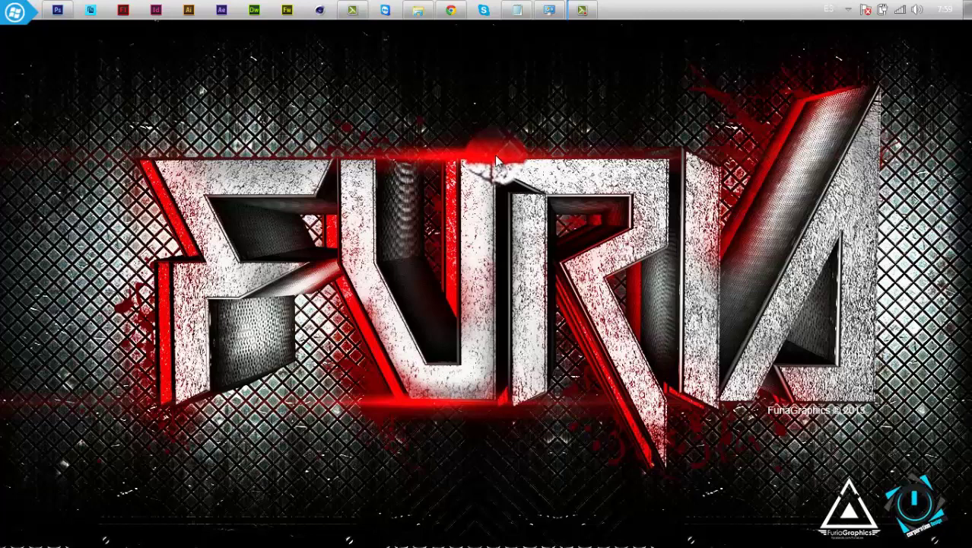
pyautogui.click(57, 10)
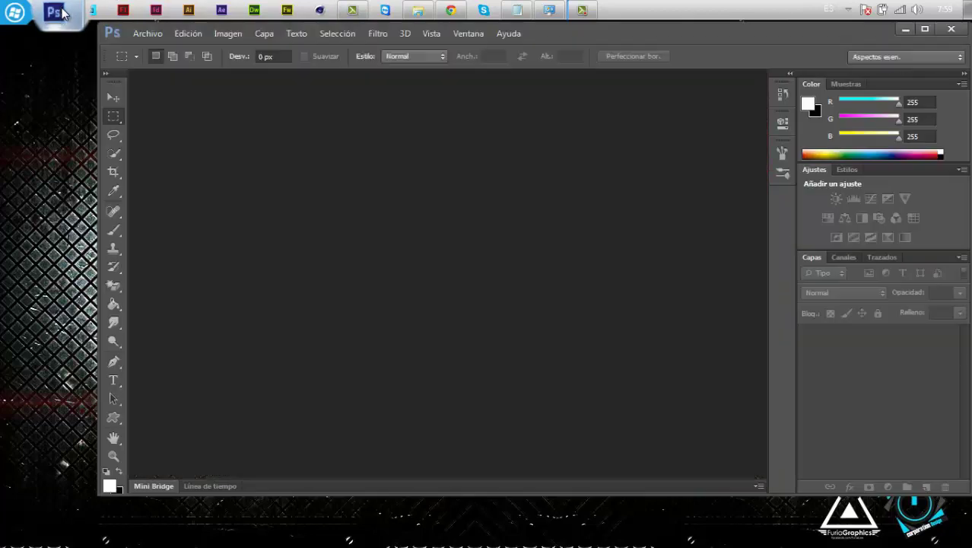
pyautogui.click(923, 32)
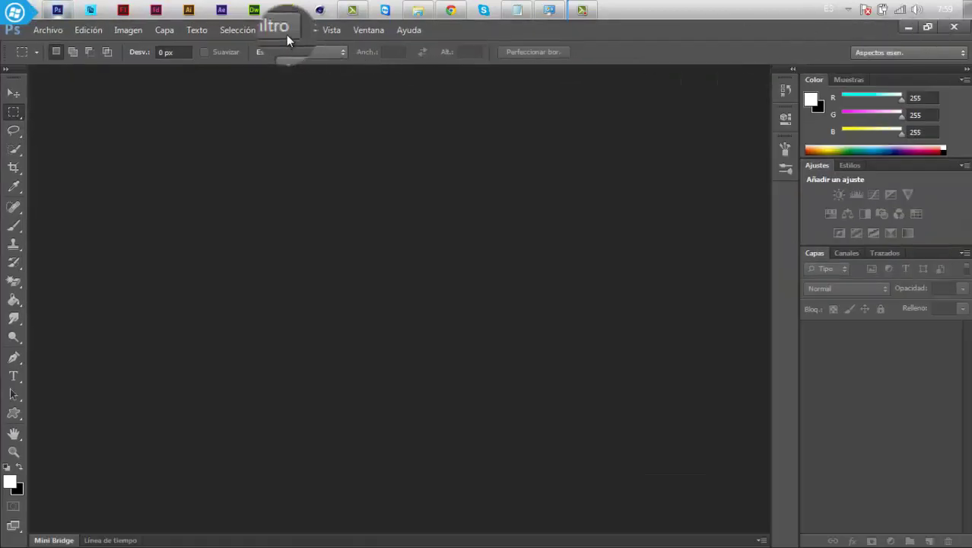
# Step: Create a new 1280 × 720 pixel document with Ctrl+N
pyautogui.click(286, 34)
pyautogui.click(47, 29)
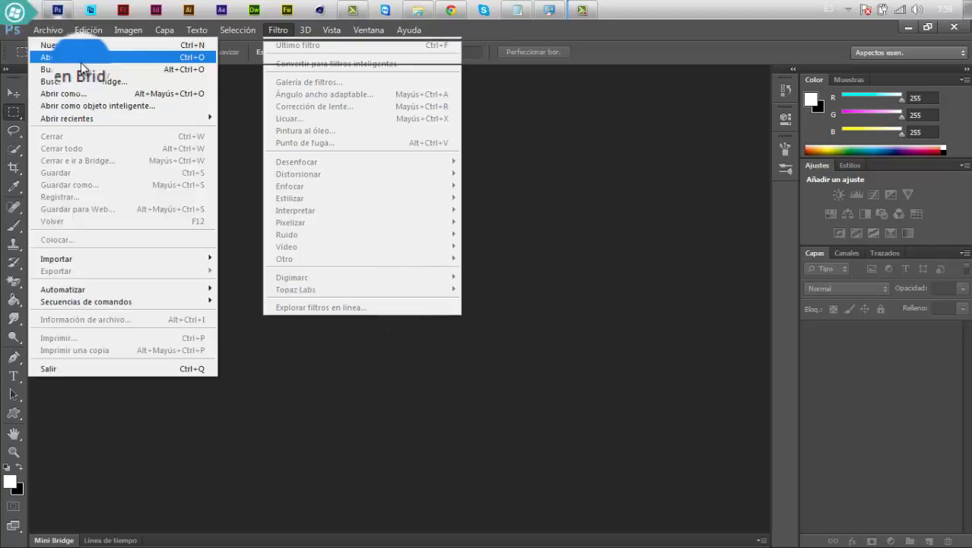
pyautogui.hotkey('ctrl', 'n')
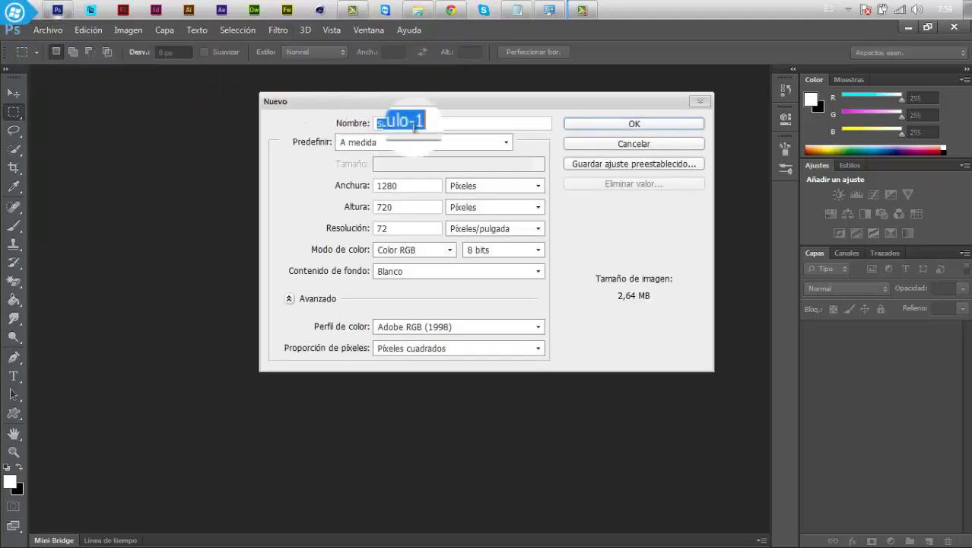
pyautogui.click(651, 128)
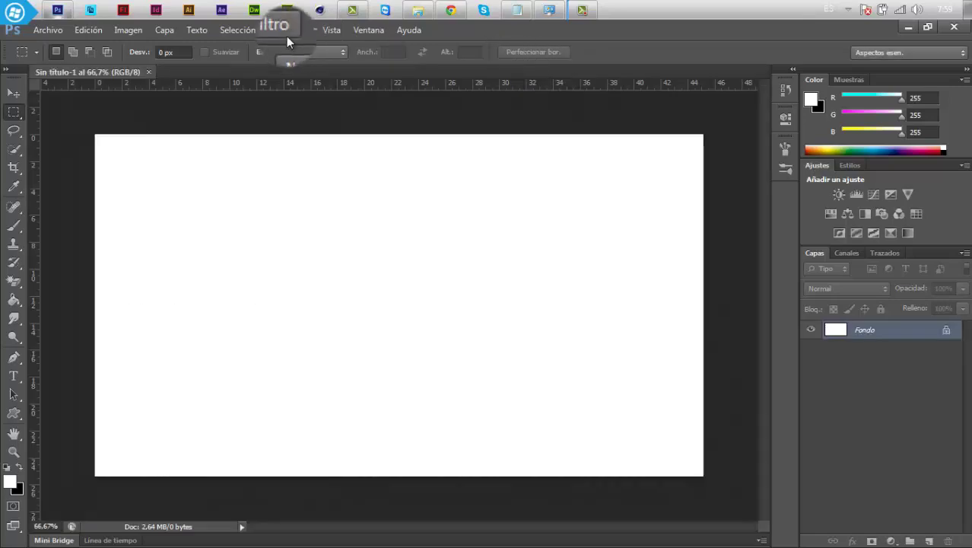
# Step: Launch Filtro > Topaz Clean 3 and copy the serial number from Notepad
pyautogui.click(285, 34)
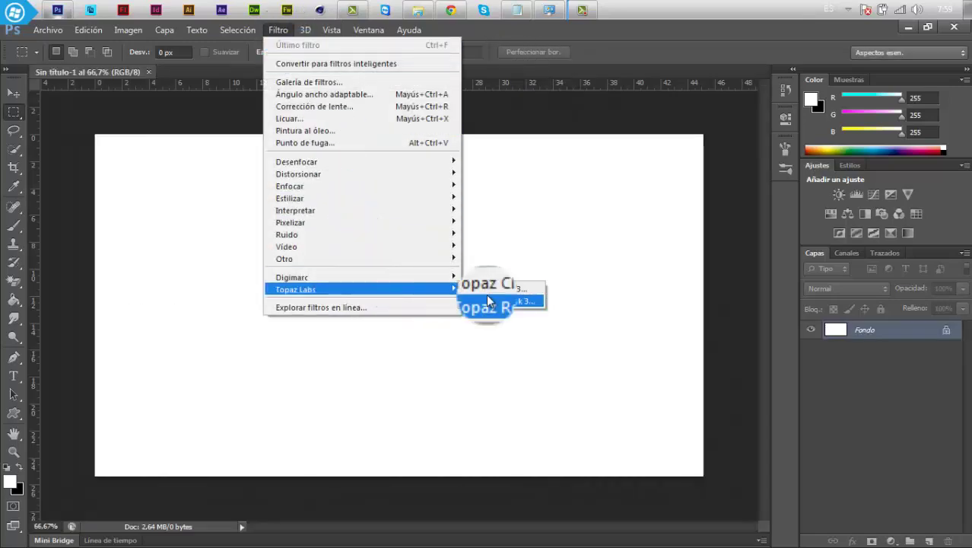
pyautogui.moveTo(296, 289)
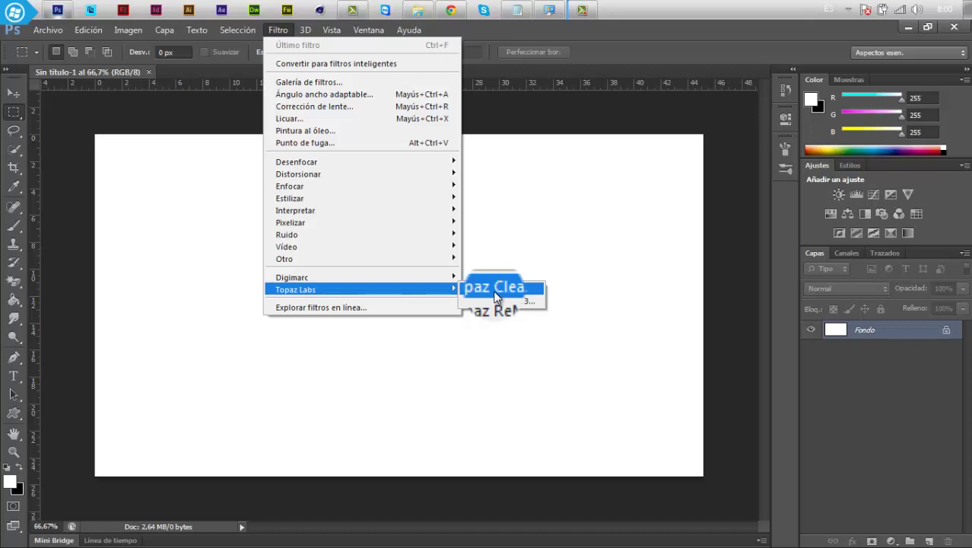
pyautogui.click(495, 292)
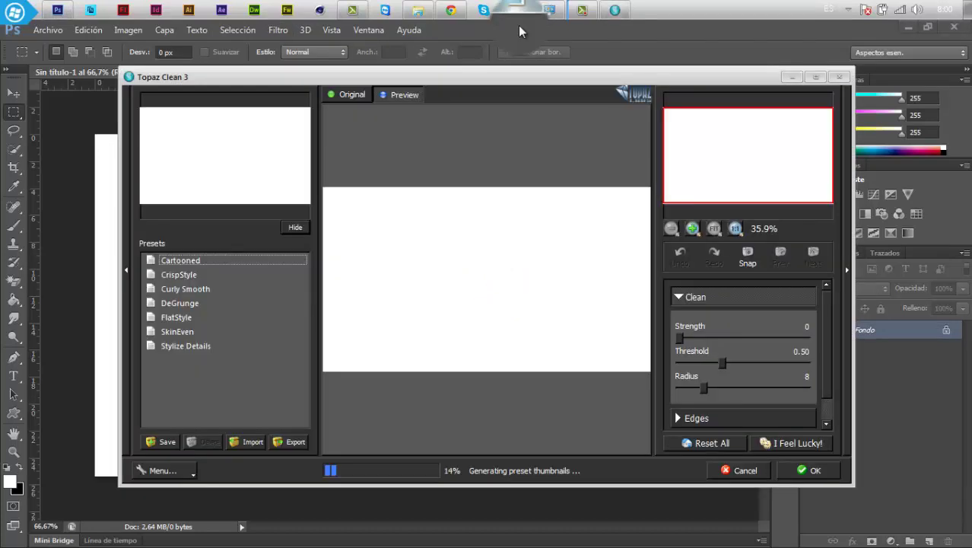
pyautogui.click(517, 10)
pyautogui.moveTo(319, 144); pyautogui.dragTo(130, 146)
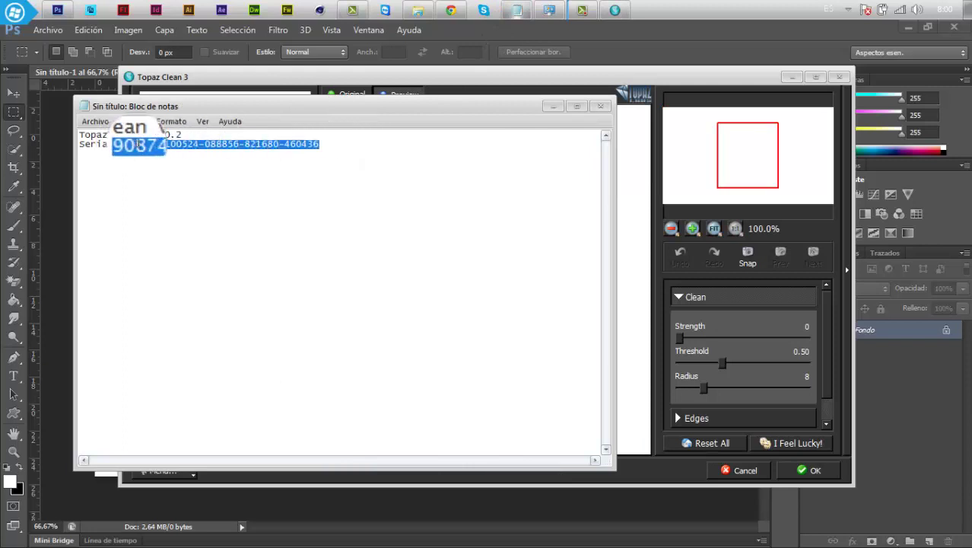
pyautogui.rightClick(137, 144)
pyautogui.click(211, 189)
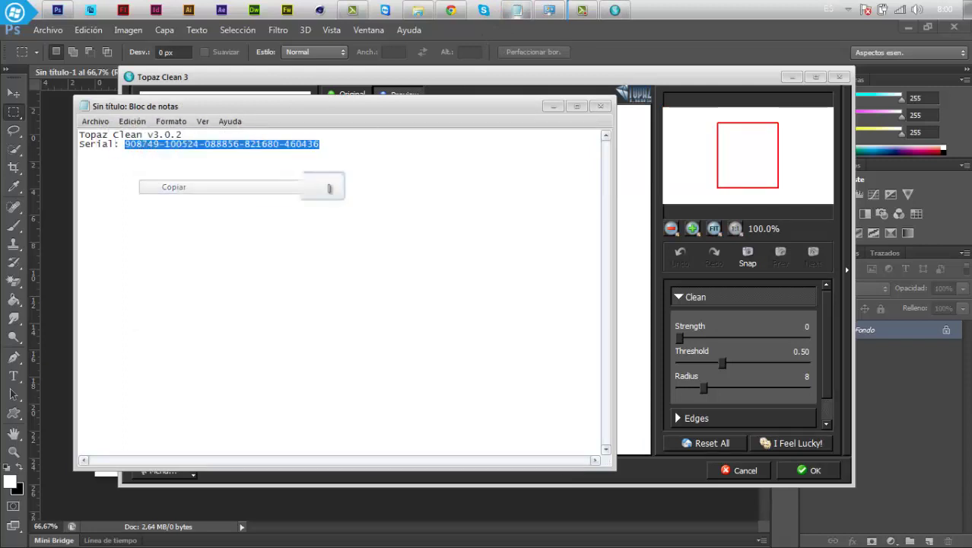
pyautogui.click(559, 113)
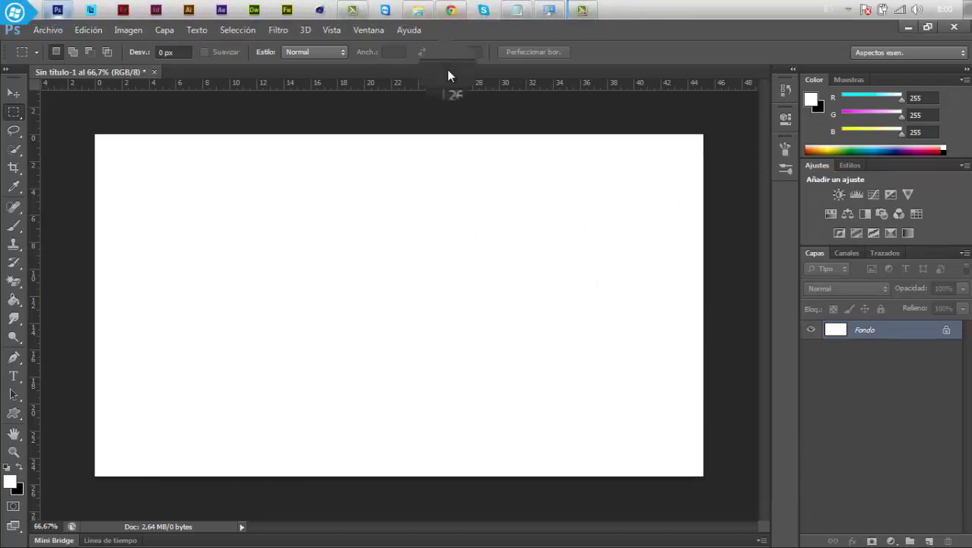
# Step: Convert the Fondo layer to Capa 0 and minimize Photoshop
pyautogui.doubleClick(906, 336)
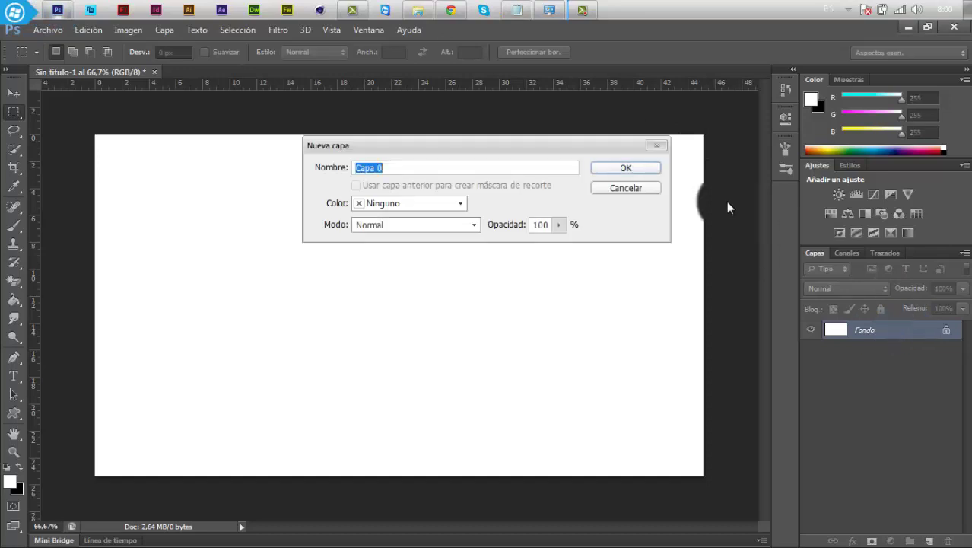
pyautogui.click(632, 166)
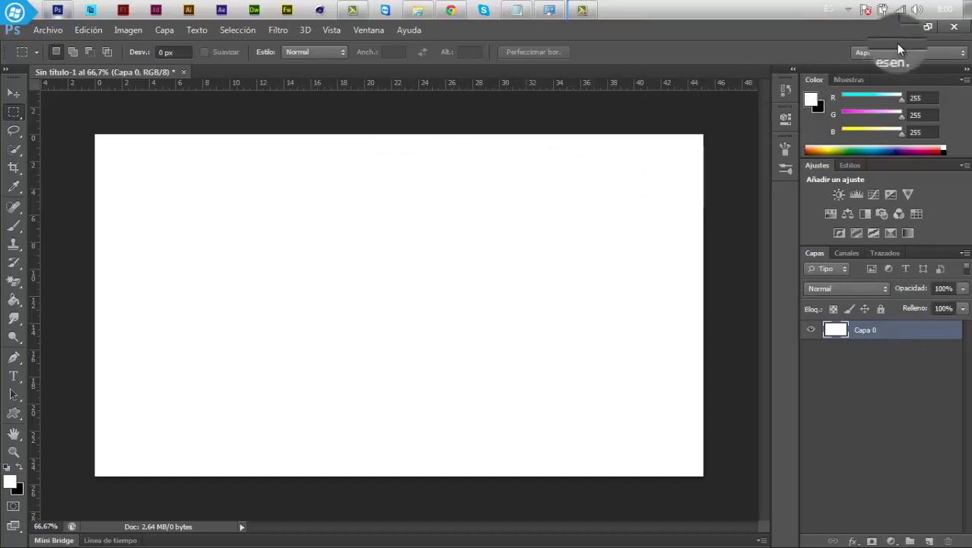
pyautogui.click(907, 26)
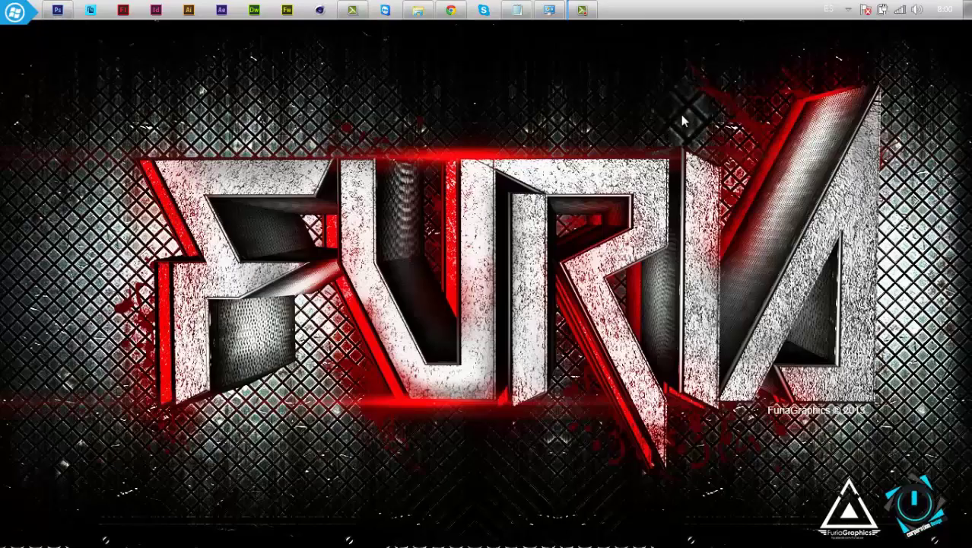
pyautogui.moveTo(549, 9); pyautogui.dragTo(523, 16)
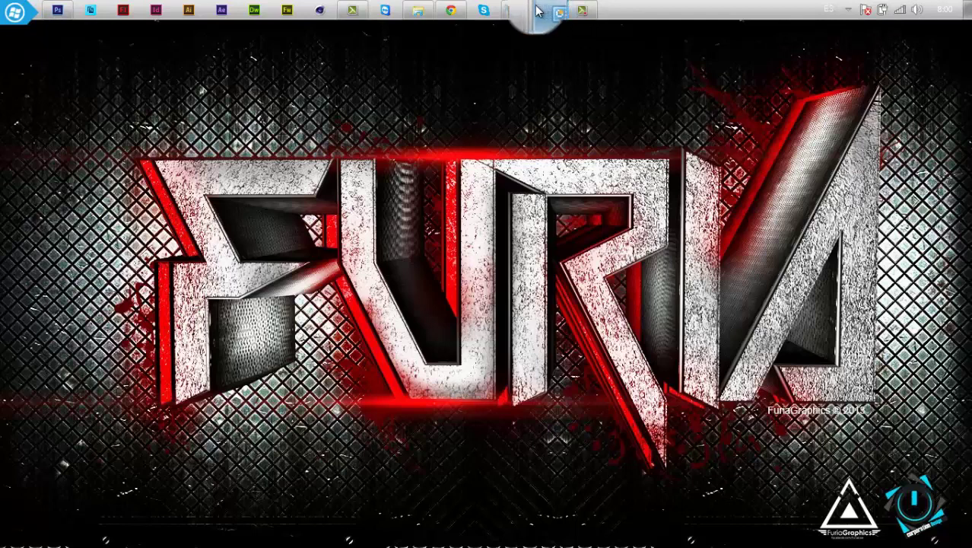
pyautogui.click(523, 15)
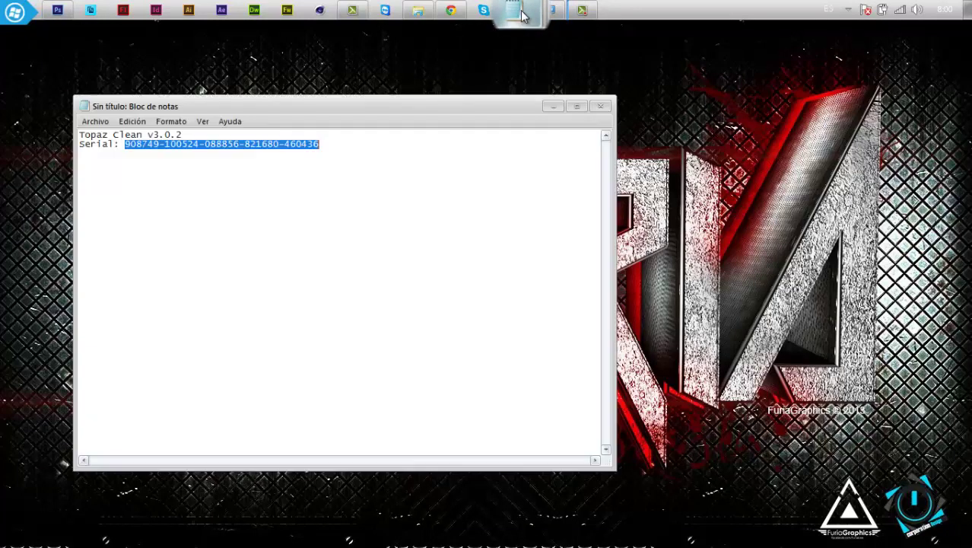
pyautogui.click(523, 15)
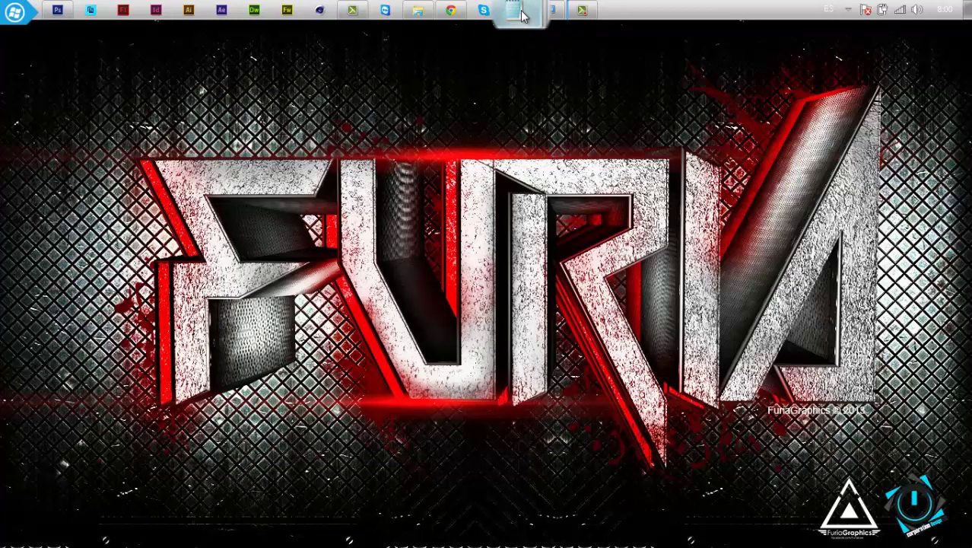
pyautogui.click(451, 11)
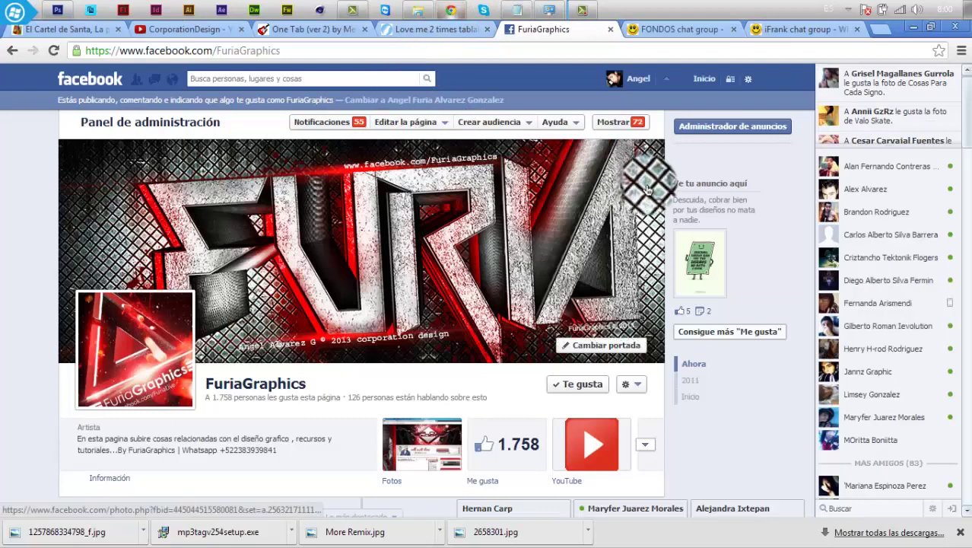
pyautogui.click(927, 29)
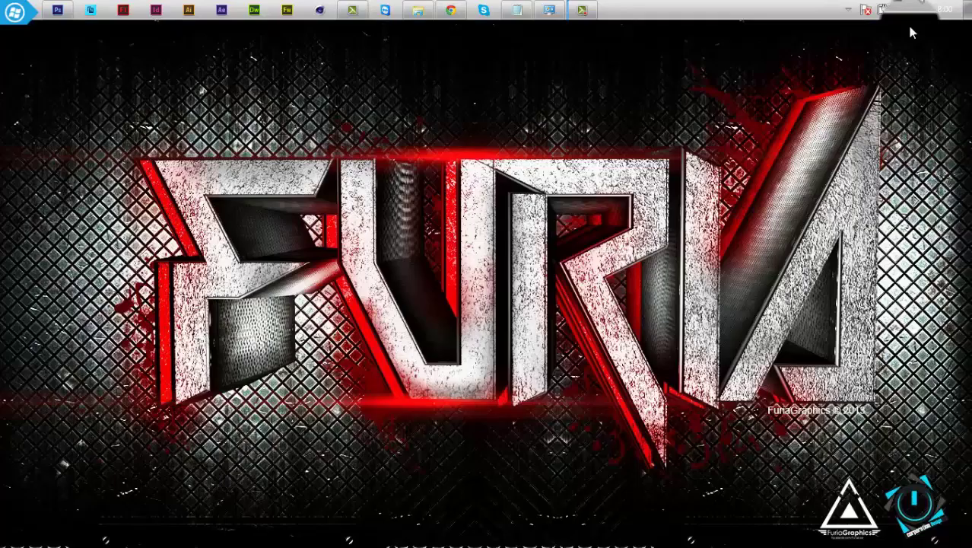